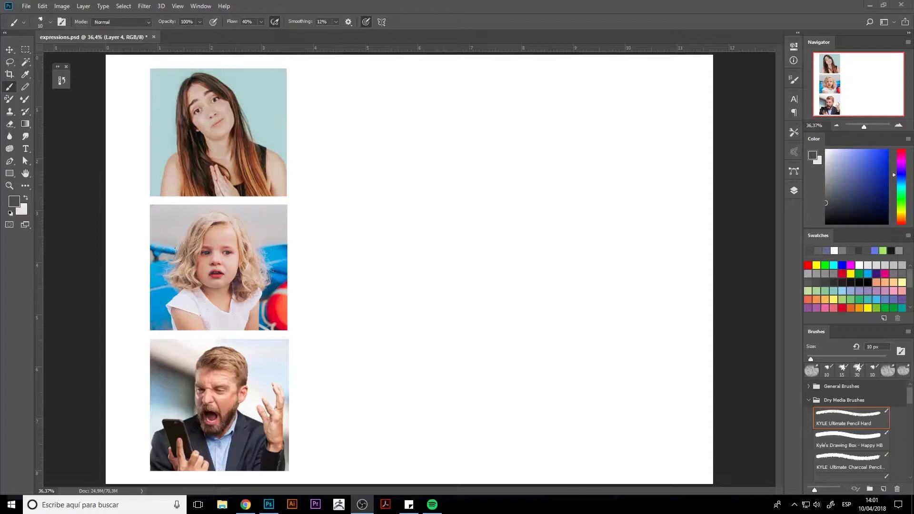
Step: Circle the numbers 1, 2 and 3 beside the photos and draw an arrow right of photo 1
click(301, 165)
drag(298, 84, 295, 91)
drag(297, 209, 305, 211)
drag(298, 341, 307, 347)
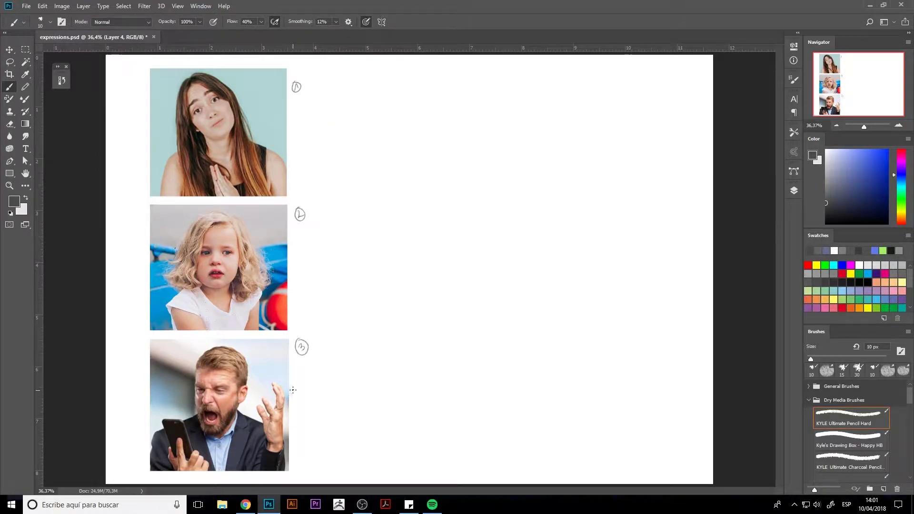
drag(318, 152, 374, 162)
Step: Rough out the head curve and a diagonal tilt guide beside the first photo
mouse_move(451, 104)
mouse_down()
mouse_move(430, 143)
mouse_move(435, 171)
mouse_move(466, 183)
mouse_up()
drag(436, 80, 486, 194)
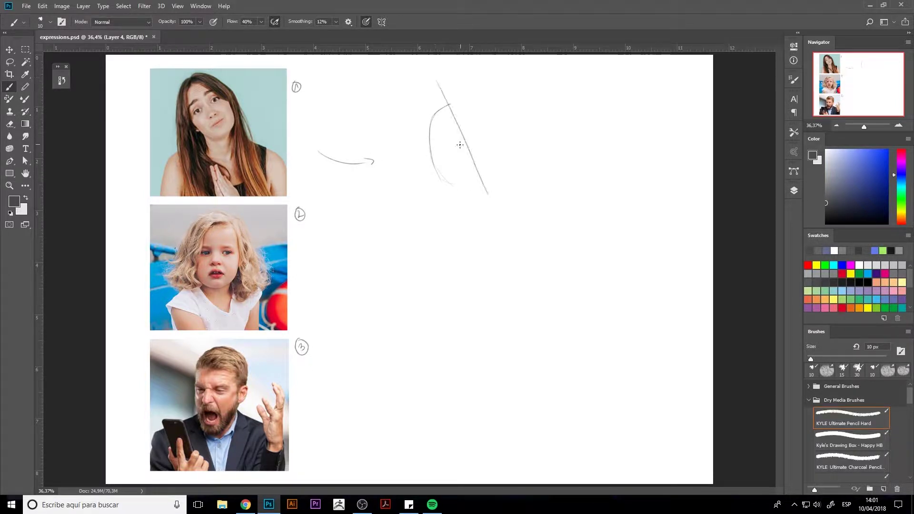
key(ctrl+z)
key(e)
mouse_move(440, 108)
mouse_down()
mouse_move(429, 153)
mouse_move(445, 174)
mouse_up()
key(b)
drag(435, 95, 491, 204)
mouse_move(457, 129)
mouse_down()
mouse_move(451, 118)
mouse_move(423, 131)
mouse_move(469, 179)
mouse_move(491, 166)
mouse_up()
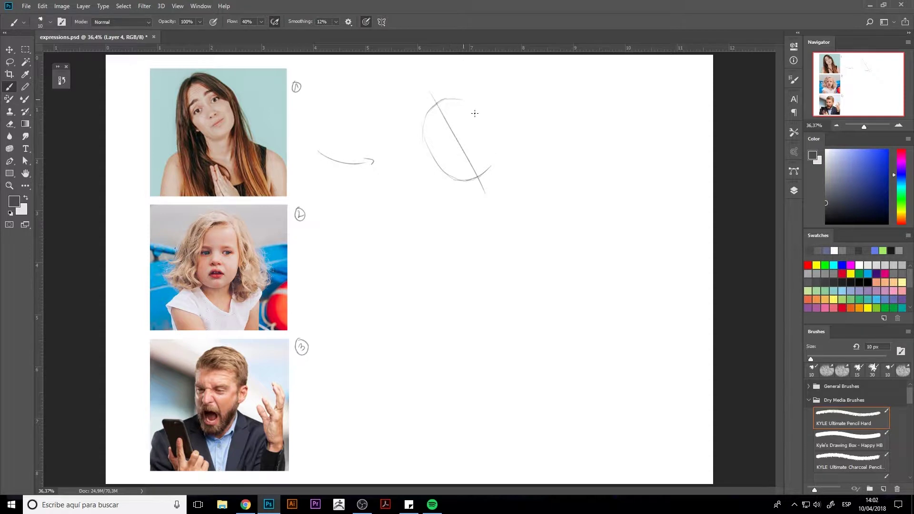
Step: Draw the oval head outline around the guide and erase the guide's tail below it
mouse_move(475, 113)
mouse_down()
mouse_move(495, 151)
mouse_move(488, 169)
mouse_up()
mouse_move(490, 137)
mouse_down()
mouse_move(482, 176)
mouse_move(452, 180)
mouse_move(422, 126)
mouse_up()
drag(462, 99, 436, 104)
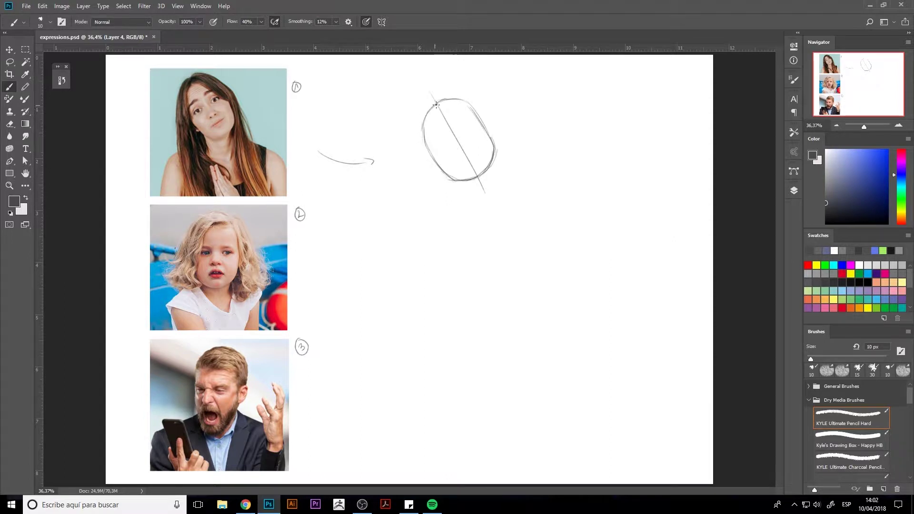
key(e)
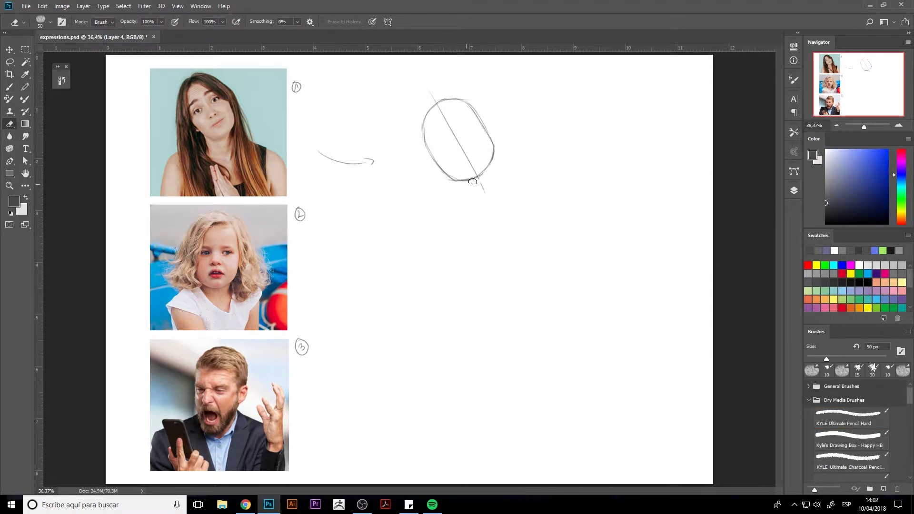
mouse_move(473, 184)
mouse_down()
mouse_move(488, 200)
mouse_move(437, 109)
mouse_up()
key(b)
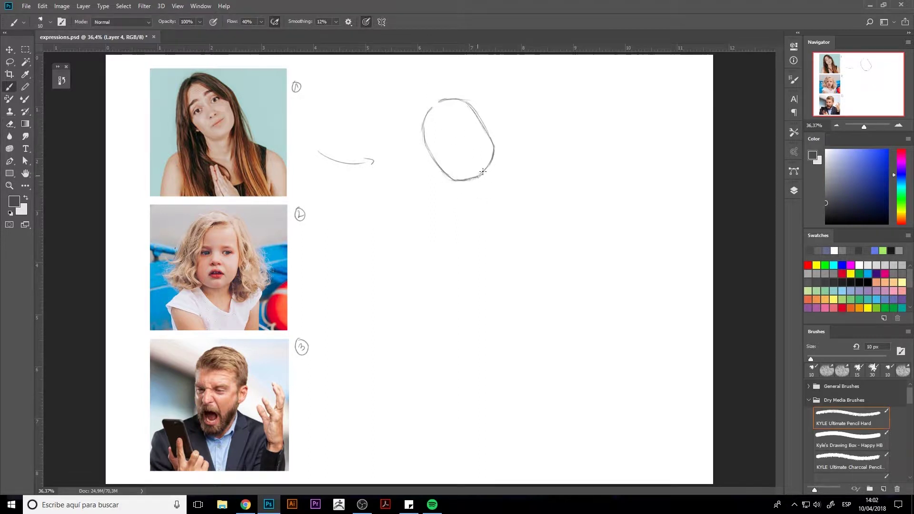
key(e)
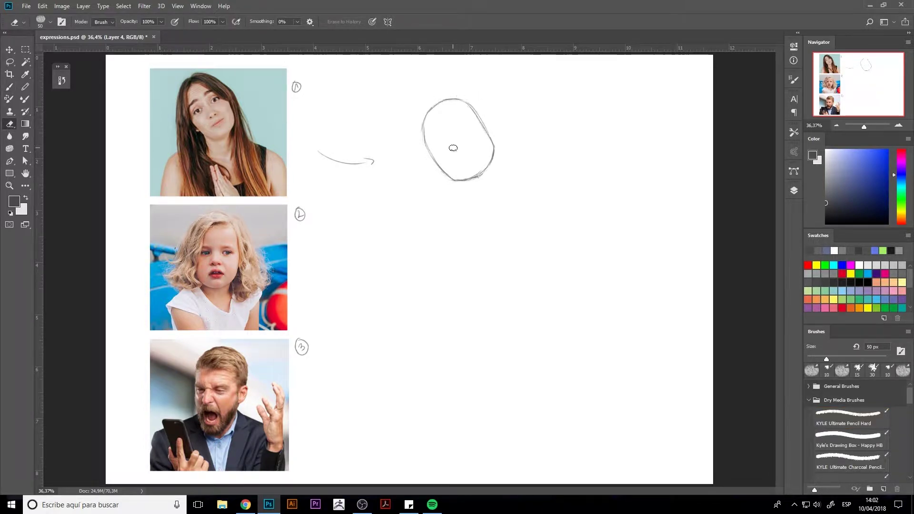
key(b)
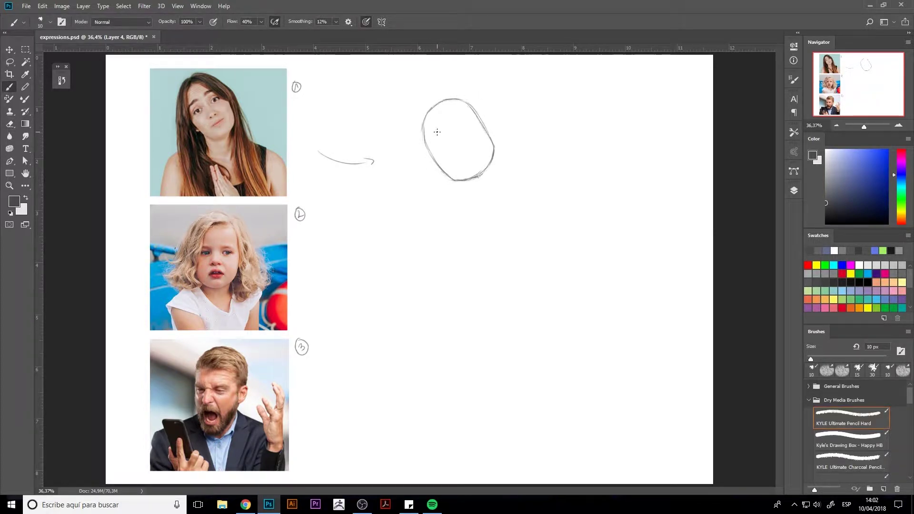
Step: Sketch the left and right eyebrows inside the oval, redoing the first attempt
drag(431, 142, 437, 134)
drag(433, 141, 438, 130)
key(ctrl+alt+z)
key(ctrl+alt+z)
key(e)
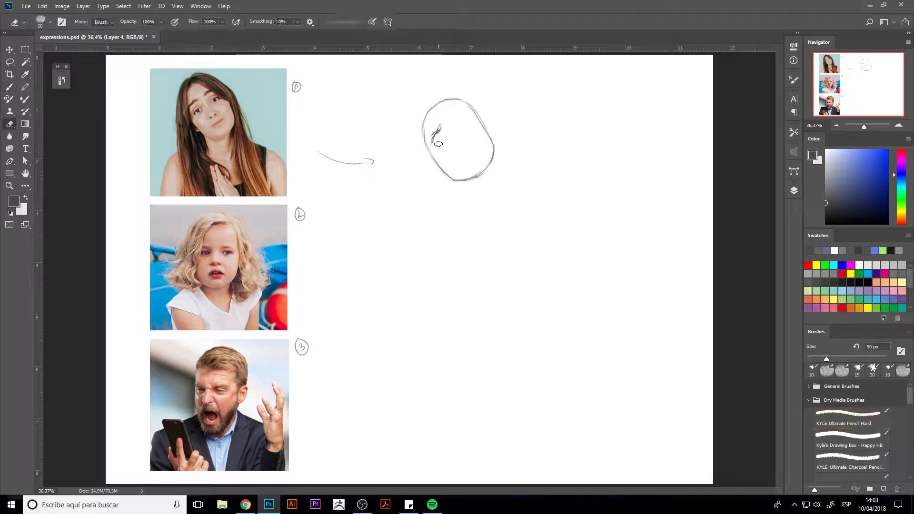
key(b)
drag(440, 125, 432, 136)
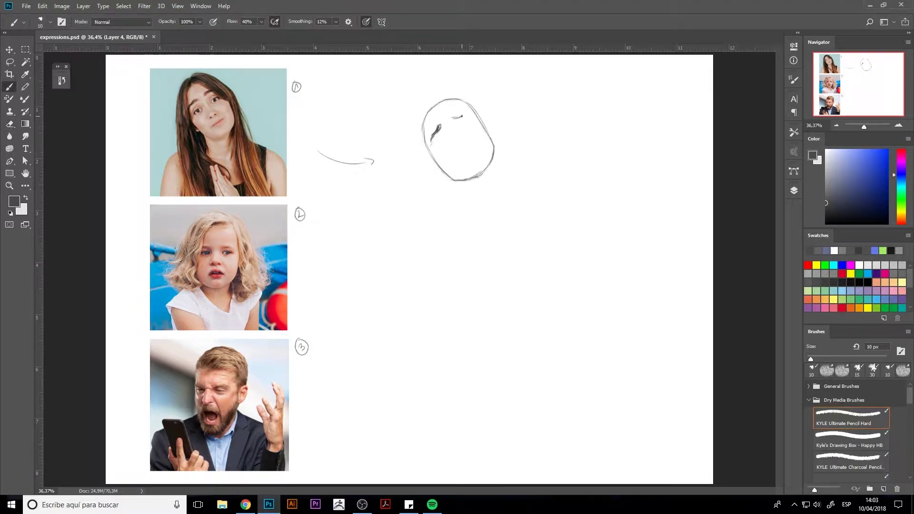
mouse_move(461, 116)
mouse_down()
mouse_move(470, 114)
mouse_move(457, 117)
mouse_up()
key(e)
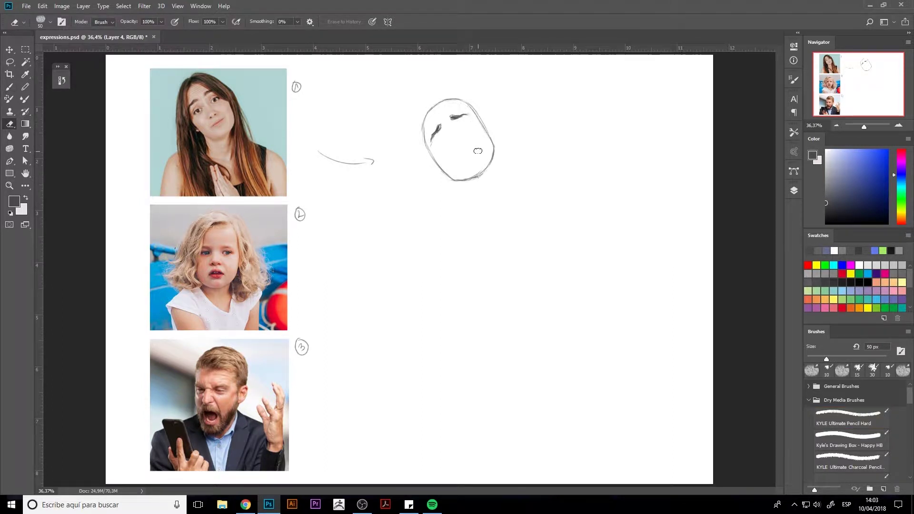
key(b)
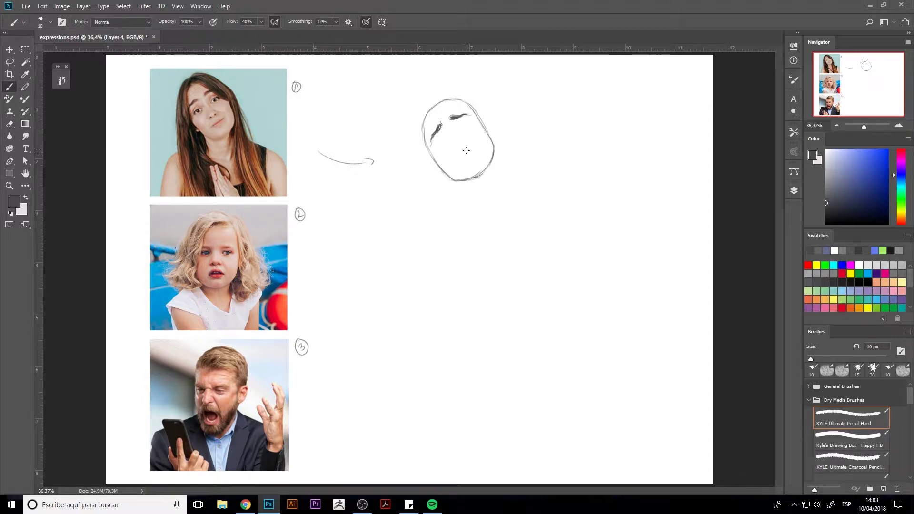
key(e)
key(b)
Step: Draw both eyes, the nose and the worried mouth, then fill in the right iris
drag(442, 139, 438, 150)
mouse_move(459, 126)
mouse_down()
mouse_move(469, 125)
mouse_move(438, 149)
mouse_up()
drag(449, 139, 445, 148)
drag(471, 145, 468, 153)
drag(475, 154, 465, 159)
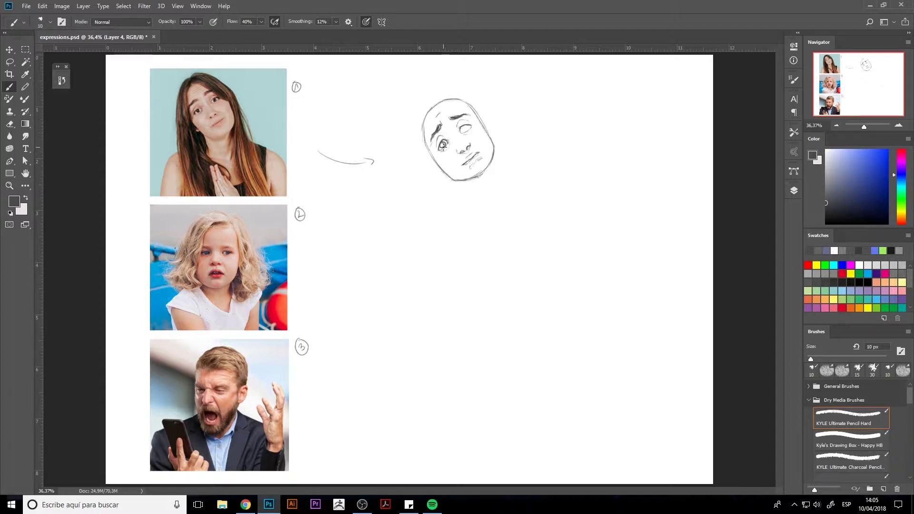
drag(462, 126, 465, 124)
Step: Draw the neck line and long hair strokes down the left side and top of the head
drag(490, 161, 490, 196)
drag(429, 119, 419, 153)
mouse_move(427, 102)
mouse_down()
mouse_move(415, 159)
mouse_move(469, 206)
mouse_up()
drag(434, 145, 430, 183)
drag(425, 155, 419, 197)
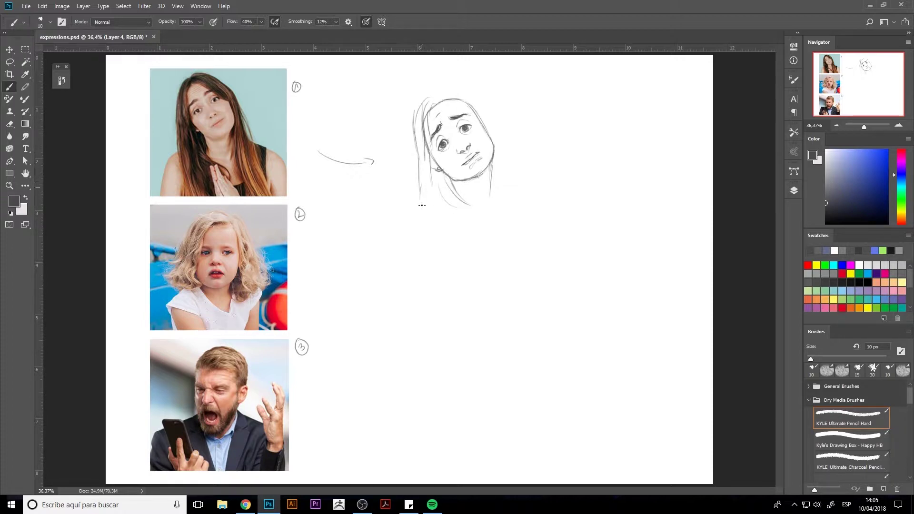
drag(436, 99, 425, 153)
drag(427, 119, 419, 164)
mouse_move(439, 102)
mouse_down()
mouse_move(455, 91)
mouse_move(482, 118)
mouse_move(494, 153)
mouse_up()
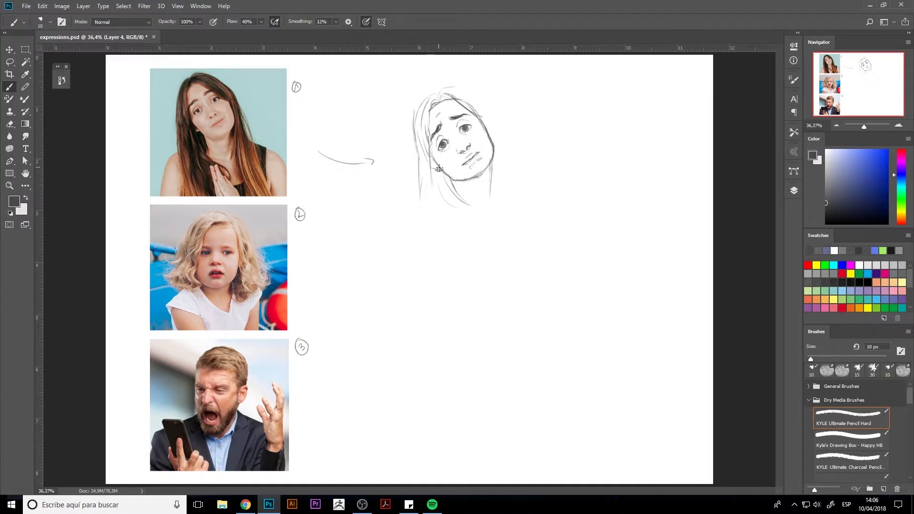
Step: Erase stray chin strokes, then extend the right jaw, neck and head-top hair
key(e)
mouse_move(481, 185)
mouse_down()
mouse_move(475, 195)
mouse_move(471, 179)
mouse_move(456, 173)
mouse_up()
key(b)
key(e)
key(b)
drag(491, 144, 503, 210)
mouse_move(449, 91)
mouse_down()
mouse_move(479, 95)
mouse_move(494, 128)
mouse_move(490, 151)
mouse_up()
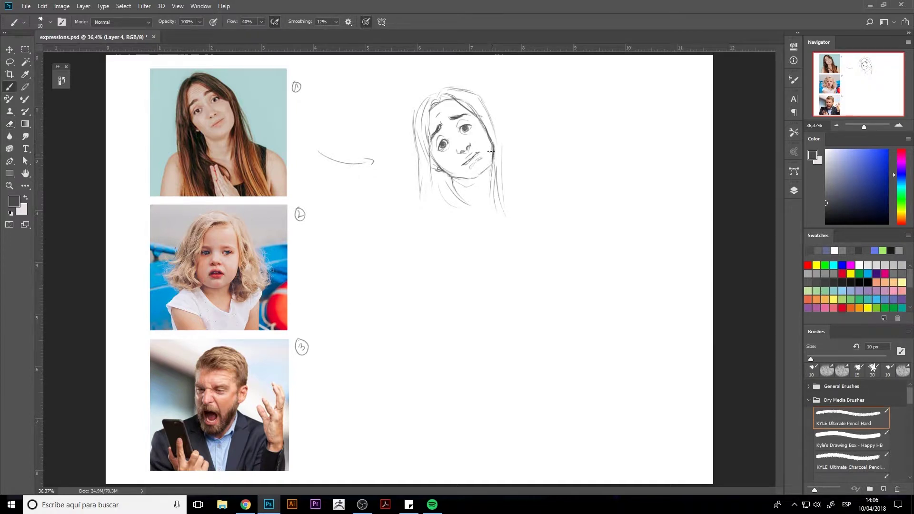
Step: Extend the right hair outward and draw the neck and sloping shoulder lines
key(e)
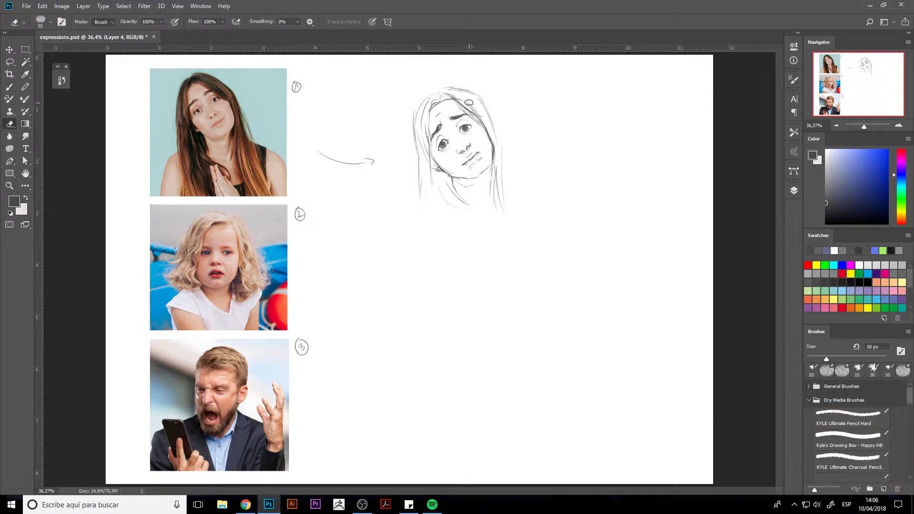
key(b)
drag(481, 126, 499, 155)
mouse_move(480, 112)
mouse_down()
mouse_move(504, 139)
mouse_move(510, 193)
mouse_up()
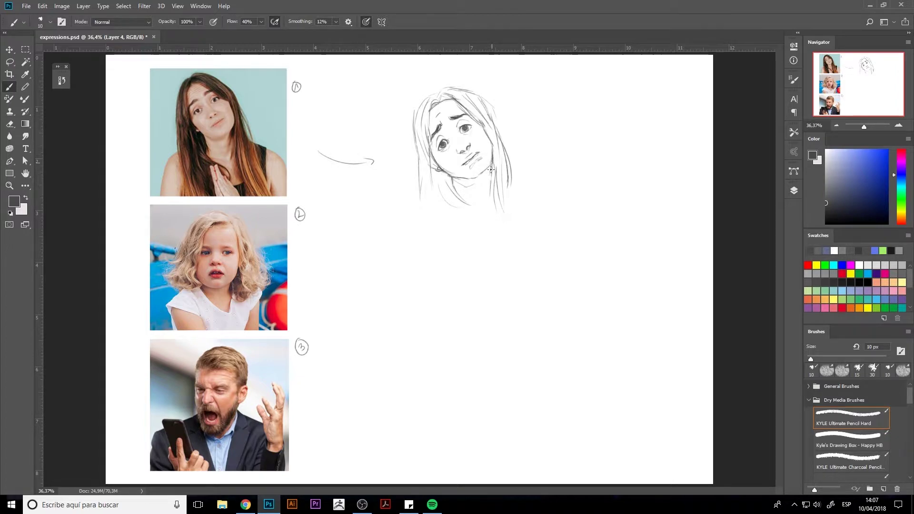
mouse_move(456, 201)
mouse_down()
mouse_move(470, 224)
mouse_move(438, 226)
mouse_move(416, 215)
mouse_move(409, 224)
mouse_up()
drag(424, 180, 418, 206)
drag(503, 181, 519, 219)
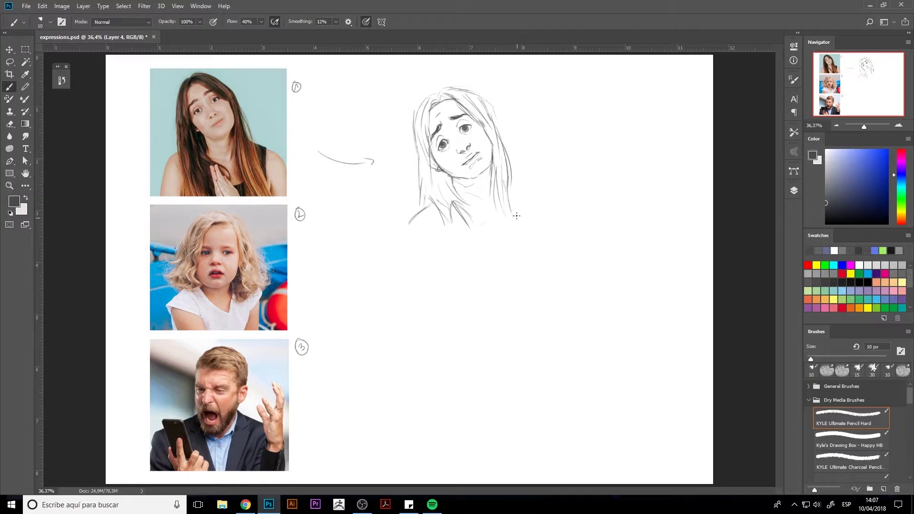
Step: Hatch a shadow under the chin and draw an arrow beside the girl's photo
key(e)
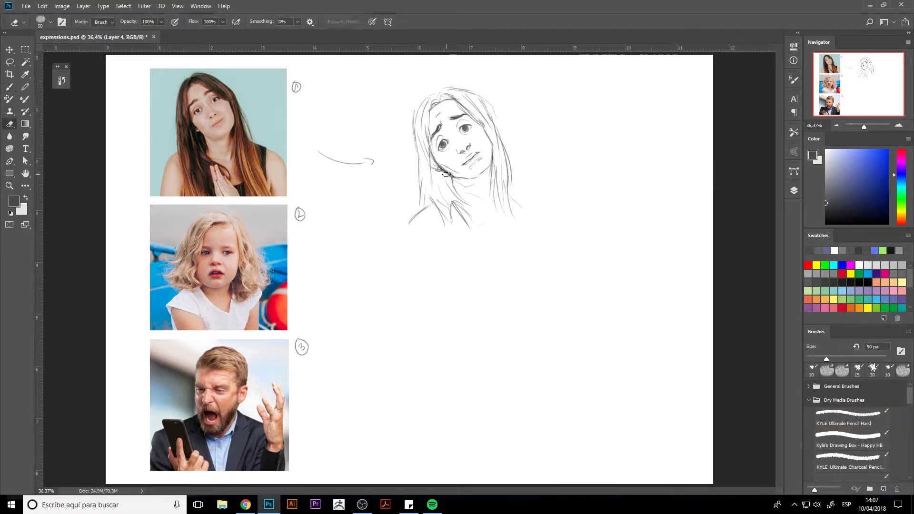
key(b)
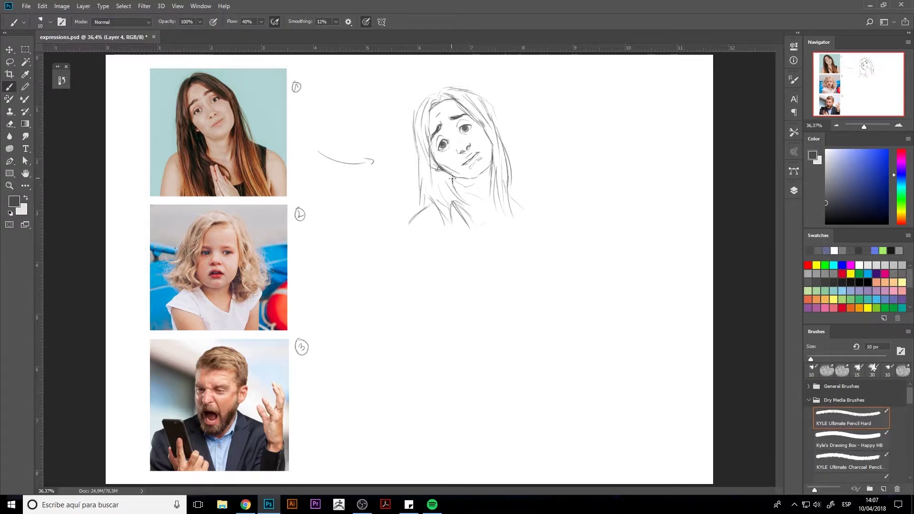
drag(445, 166, 474, 185)
drag(329, 289, 369, 296)
drag(365, 292, 373, 303)
Step: Sketch a simplified study of bold brows and small eyes with a larger pencil tip
key(bracketright)
drag(523, 111, 576, 85)
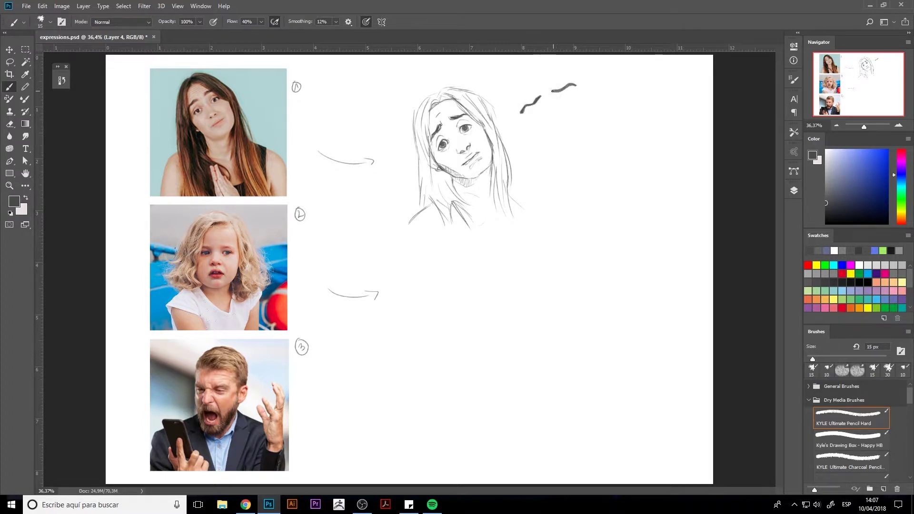
mouse_move(540, 115)
mouse_down()
mouse_move(573, 100)
mouse_move(562, 123)
mouse_up()
drag(564, 100, 566, 102)
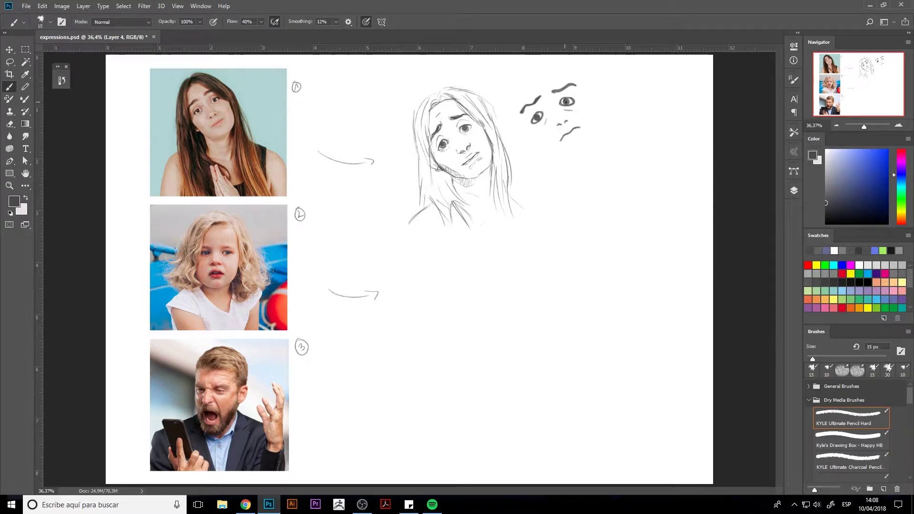
key(bracketleft)
key(bracketleft)
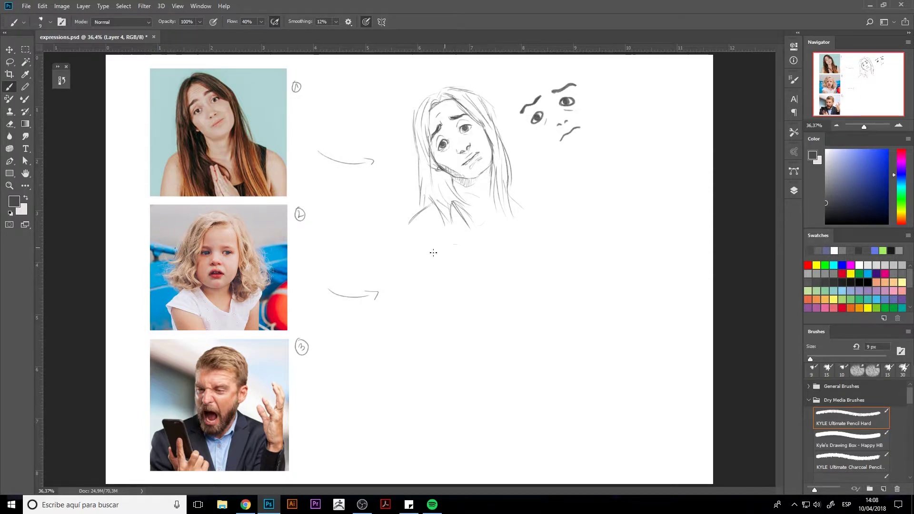
Step: Draw the child's face oval and nose, then clean up the chin line
mouse_move(454, 245)
mouse_down()
mouse_move(431, 318)
mouse_move(458, 328)
mouse_up()
drag(486, 260, 474, 327)
mouse_move(456, 293)
mouse_down()
mouse_move(464, 301)
mouse_move(453, 293)
mouse_move(456, 314)
mouse_move(465, 313)
mouse_up()
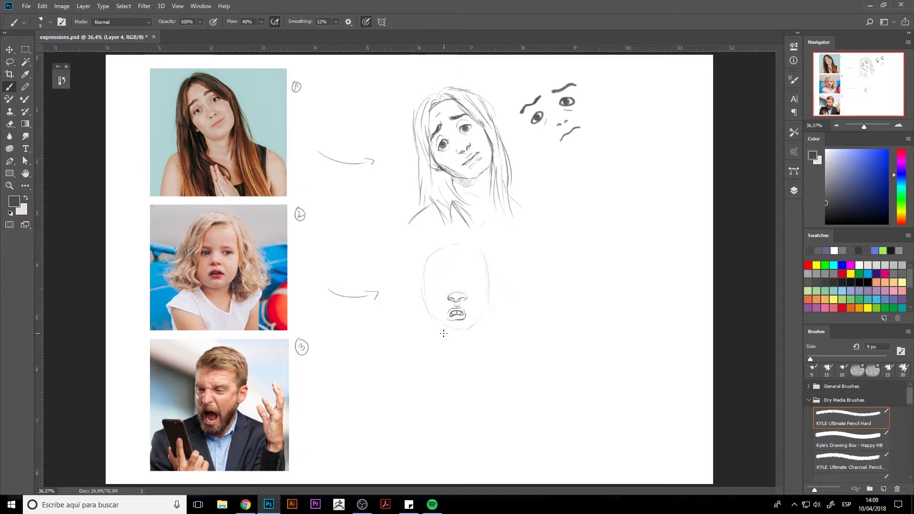
key(e)
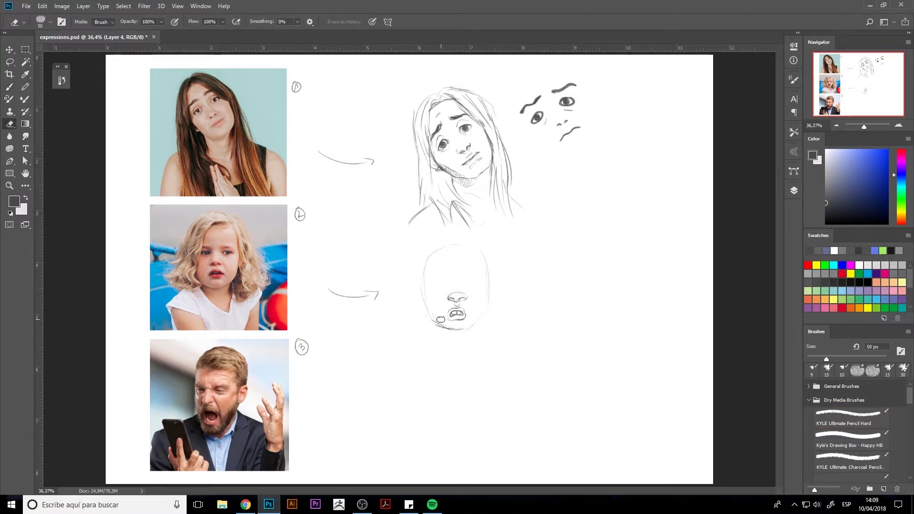
mouse_move(440, 320)
mouse_down()
mouse_move(457, 333)
mouse_move(483, 313)
mouse_up()
key(b)
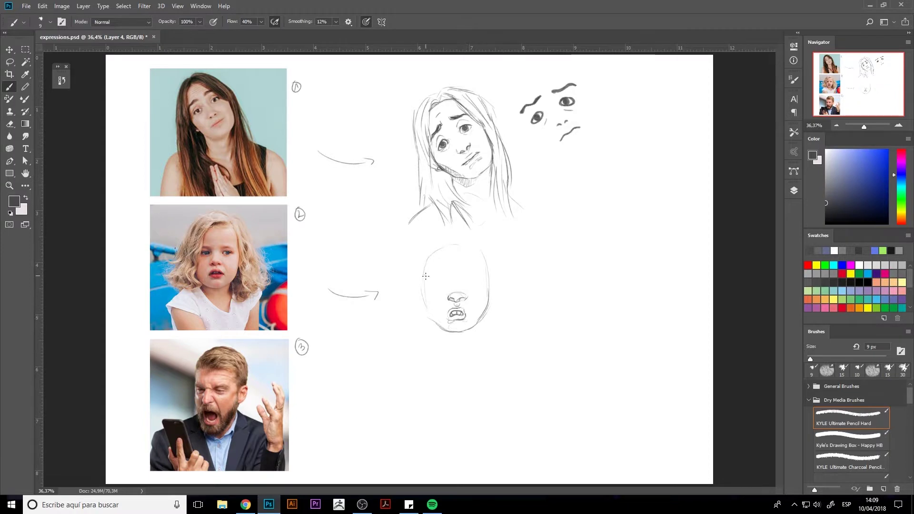
Step: Draw the child's eyes and darken the left pupil
drag(433, 276, 477, 276)
drag(436, 284, 469, 286)
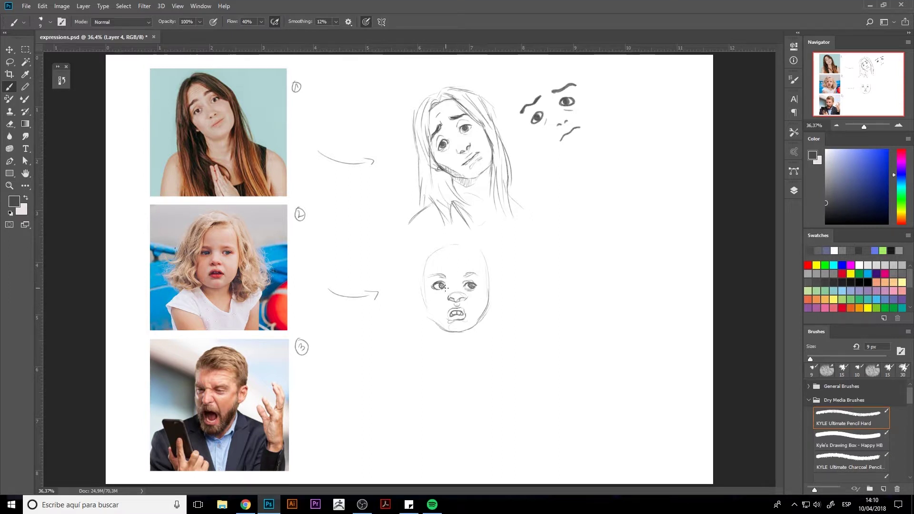
drag(439, 286, 441, 286)
key(e)
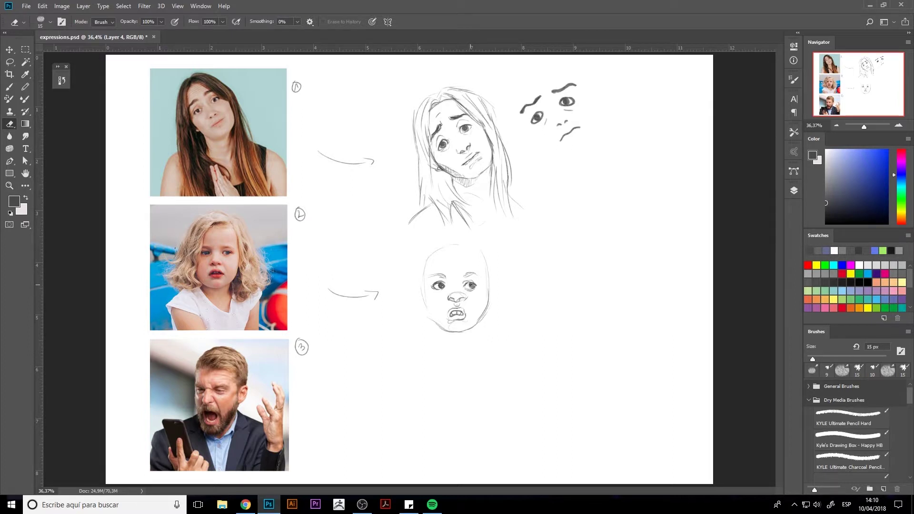
key(b)
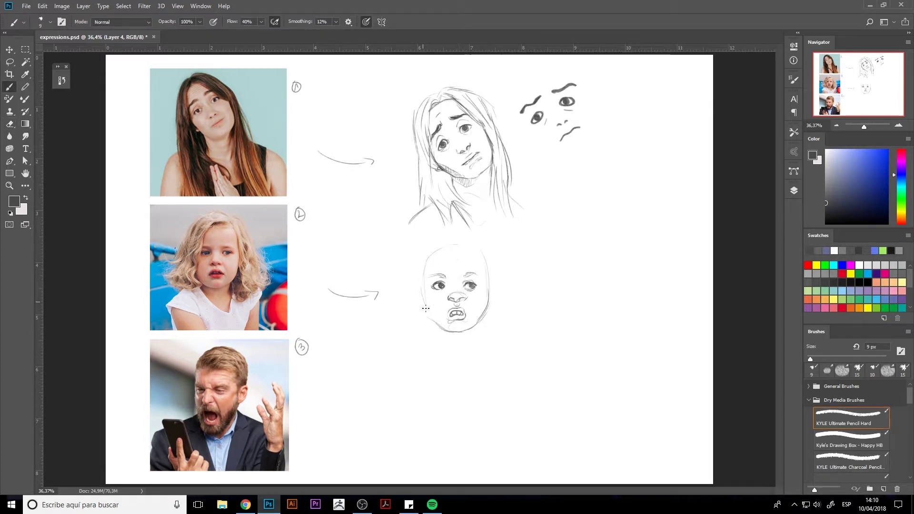
key(a)
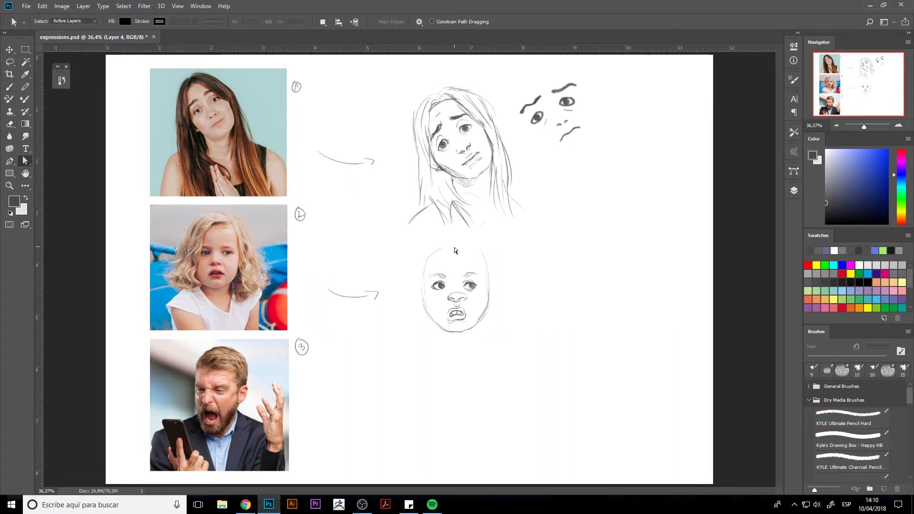
key(b)
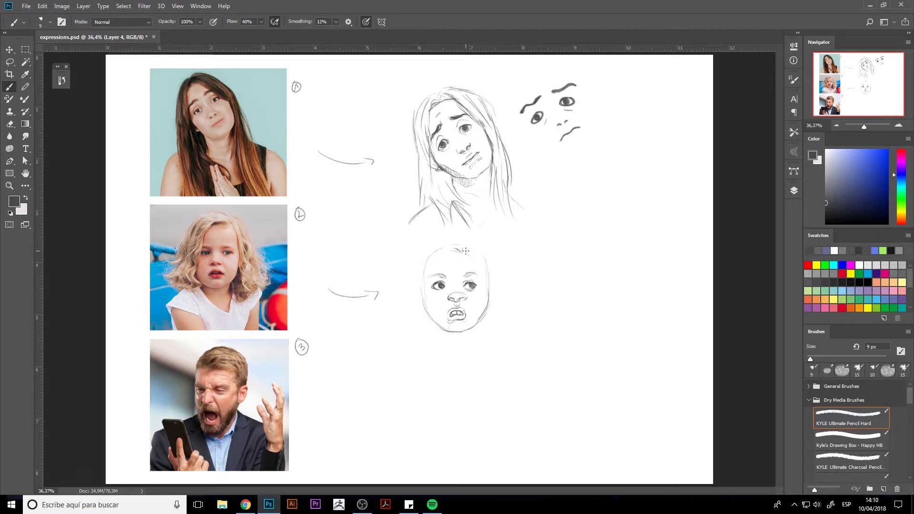
Step: Outline the child's head and jaw and build curly hair around both sides
mouse_move(465, 251)
mouse_down()
mouse_move(424, 296)
mouse_move(434, 309)
mouse_up()
drag(433, 324, 475, 326)
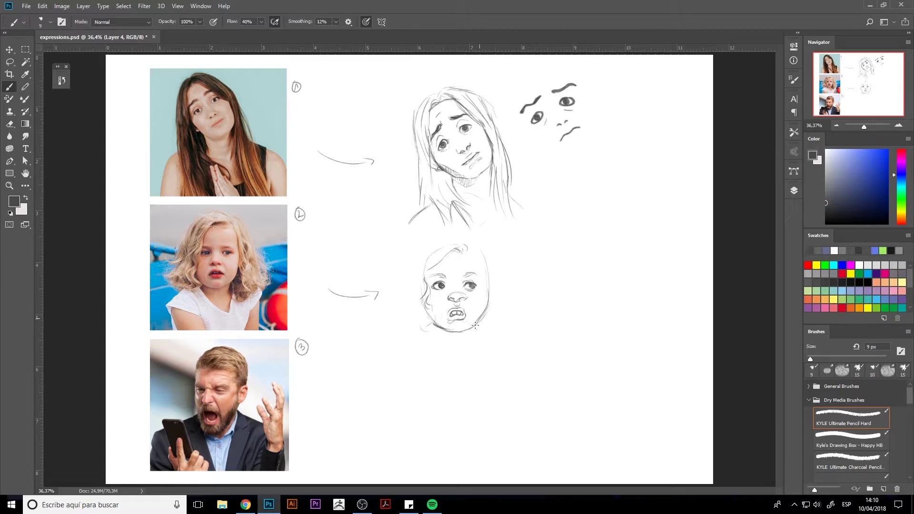
mouse_move(423, 309)
mouse_down()
mouse_move(412, 330)
mouse_move(405, 276)
mouse_move(412, 289)
mouse_move(404, 317)
mouse_up()
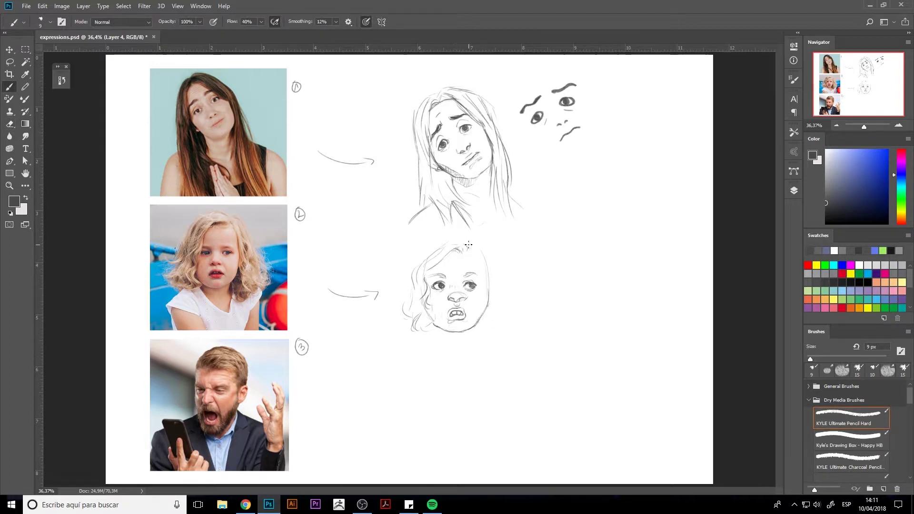
drag(468, 245, 476, 250)
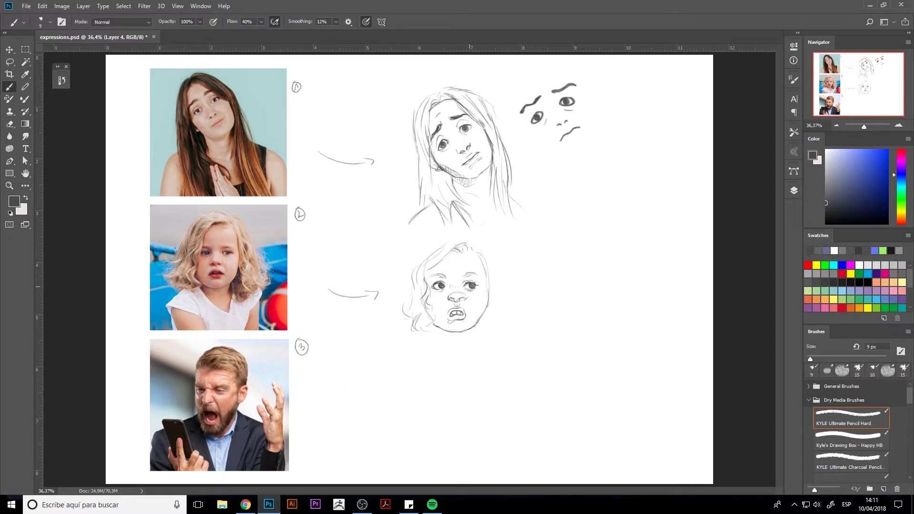
mouse_move(489, 289)
mouse_down()
mouse_move(491, 323)
mouse_move(480, 340)
mouse_up()
mouse_move(405, 318)
mouse_down()
mouse_move(399, 328)
mouse_move(410, 262)
mouse_move(457, 230)
mouse_move(518, 325)
mouse_move(500, 335)
mouse_up()
drag(500, 280, 513, 304)
mouse_move(402, 301)
mouse_down()
mouse_move(393, 307)
mouse_move(441, 324)
mouse_up()
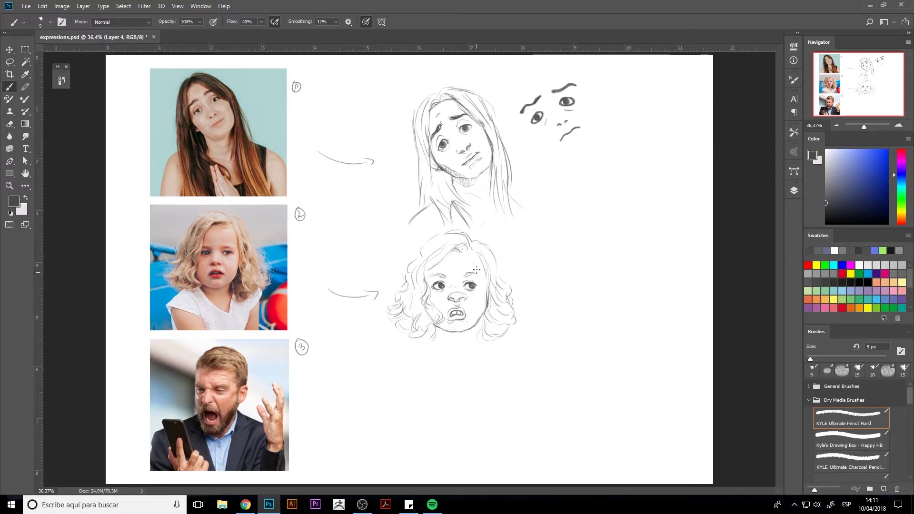
key(e)
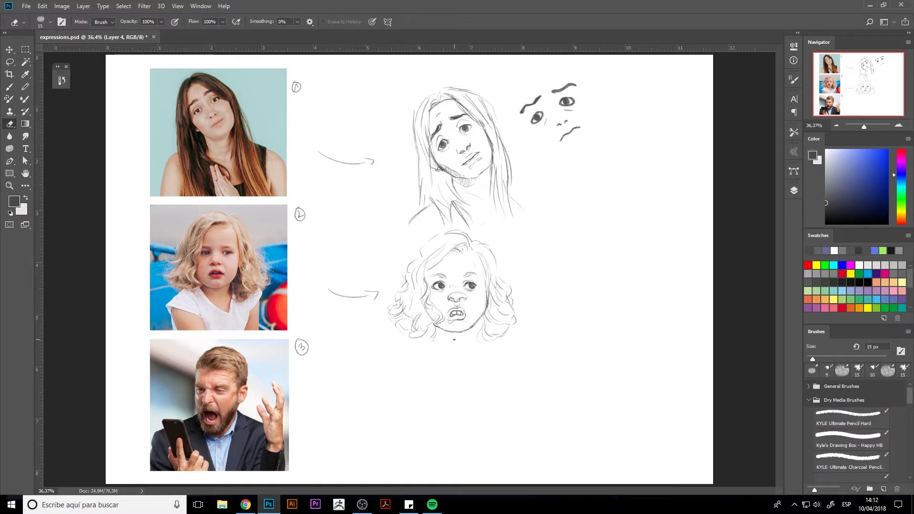
Step: Draw an arrow from the third photo and add chin lines under the child's sketch
key(b)
mouse_move(532, 264)
mouse_down()
mouse_move(548, 267)
mouse_move(536, 267)
mouse_move(532, 276)
mouse_move(542, 279)
mouse_move(563, 267)
mouse_move(561, 310)
mouse_up()
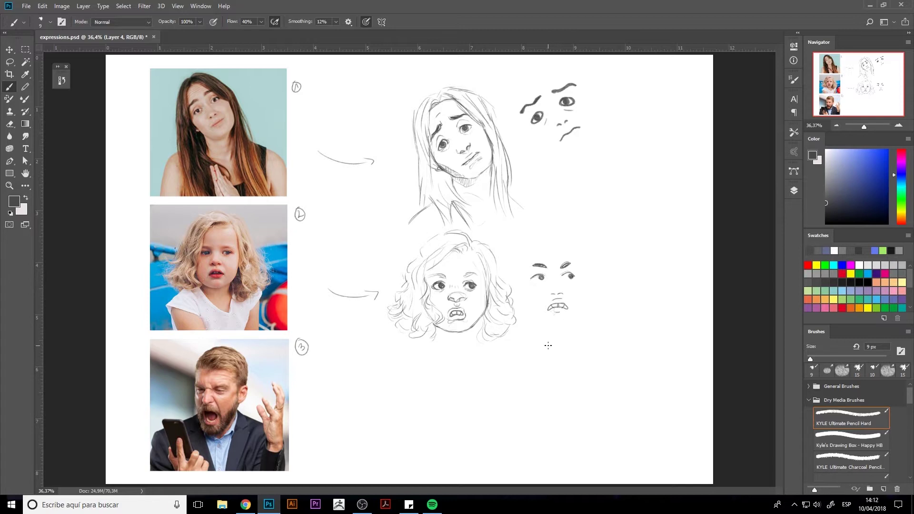
drag(345, 401, 396, 404)
drag(437, 337, 461, 350)
drag(478, 319, 476, 341)
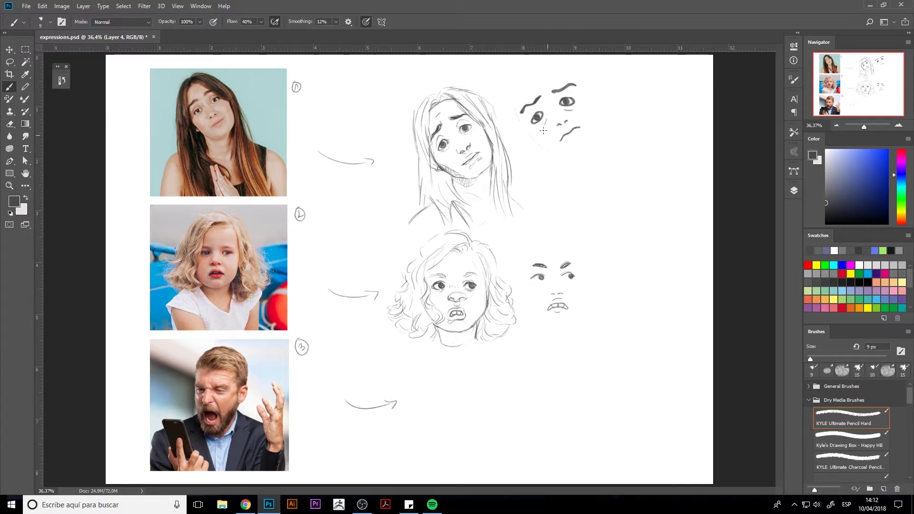
Step: Outline oval heads around the upper and lower feature studies and begin a head beside photo 3
drag(520, 123, 543, 150)
mouse_move(594, 144)
mouse_down()
mouse_move(595, 119)
mouse_move(563, 75)
mouse_move(556, 152)
mouse_up()
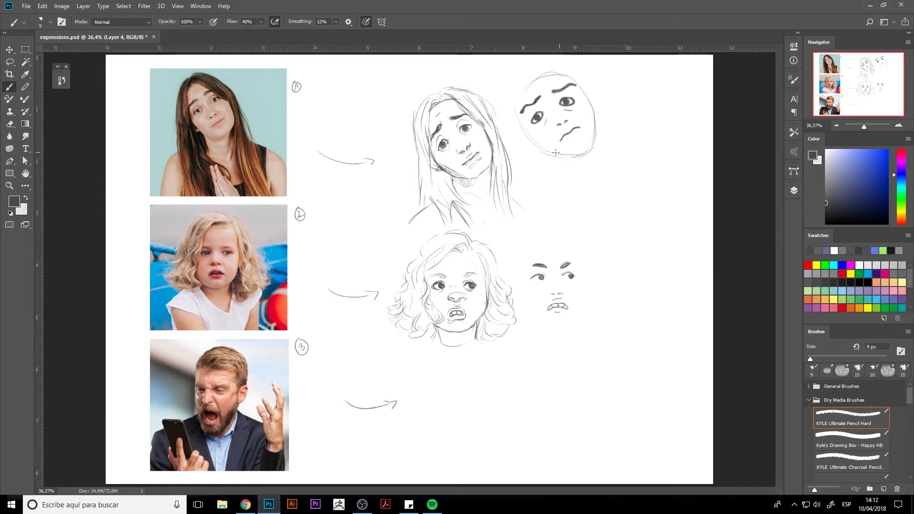
drag(526, 274, 541, 245)
drag(541, 244, 584, 264)
drag(524, 279, 542, 244)
drag(584, 266, 589, 296)
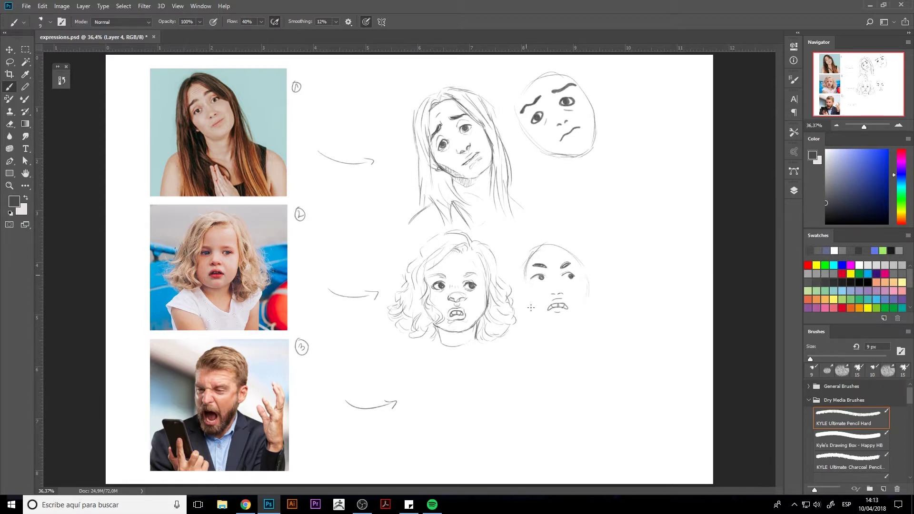
mouse_move(526, 279)
mouse_down()
mouse_move(541, 327)
mouse_move(573, 330)
mouse_up()
mouse_move(570, 324)
mouse_down()
mouse_move(588, 306)
mouse_move(575, 319)
mouse_up()
mouse_move(440, 369)
mouse_down()
mouse_move(438, 391)
mouse_move(481, 445)
mouse_up()
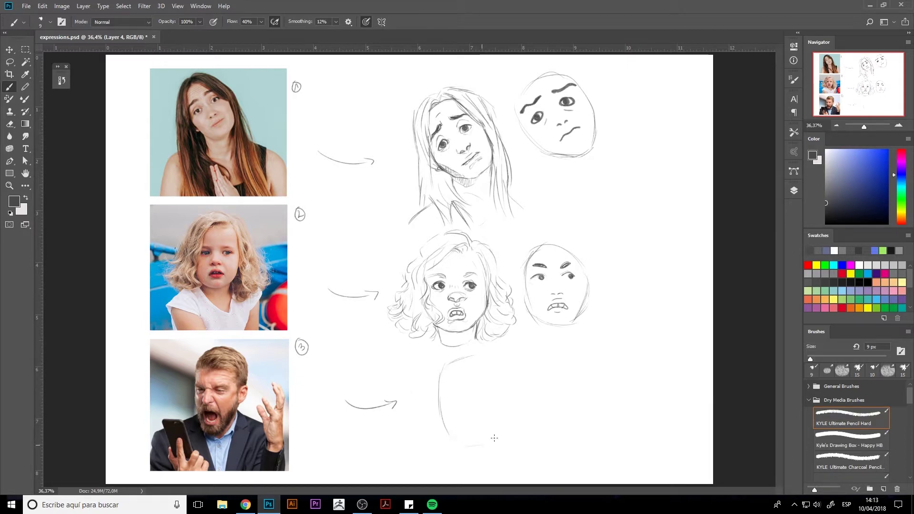
Step: Shape the man's head outline and draw furrowed brows and eyes with a thicker tip
drag(495, 360, 506, 405)
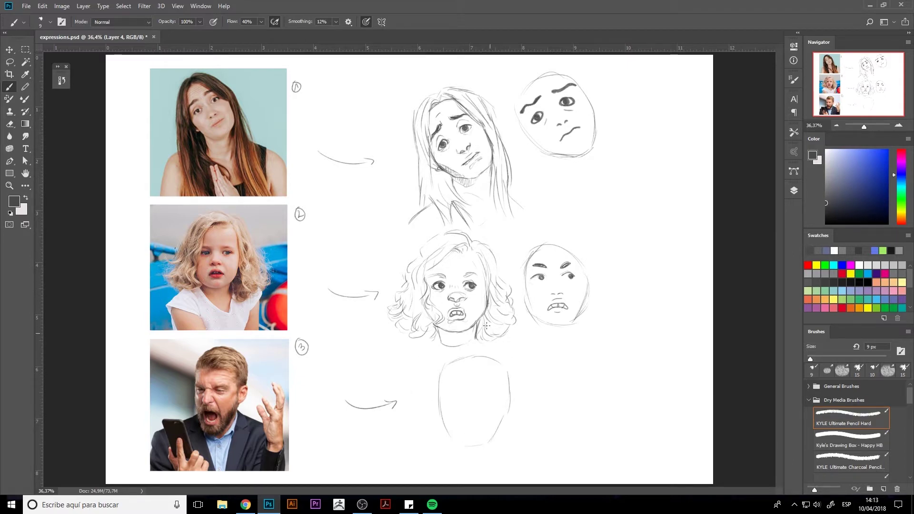
mouse_move(498, 361)
mouse_down()
mouse_move(481, 452)
mouse_move(487, 447)
mouse_up()
mouse_move(503, 388)
mouse_down()
mouse_move(500, 415)
mouse_move(508, 394)
mouse_up()
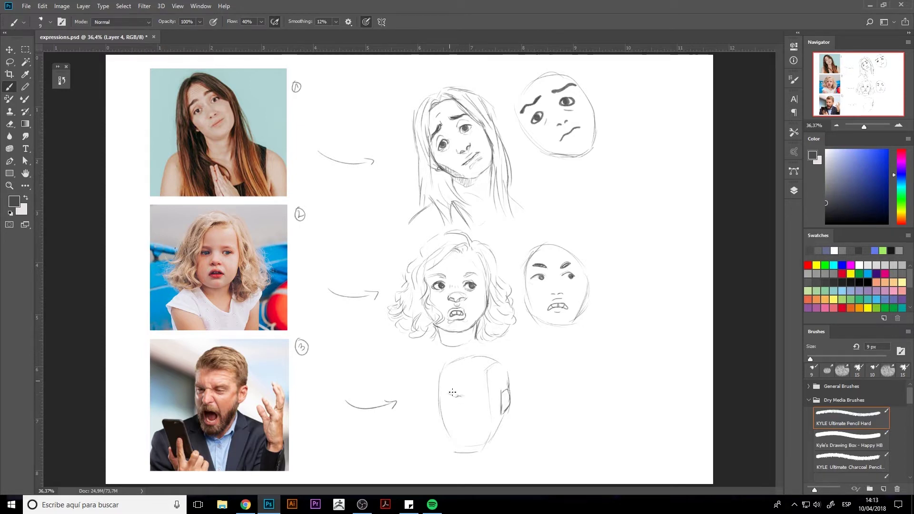
key(bracketright)
mouse_move(457, 395)
mouse_down()
mouse_move(481, 389)
mouse_move(443, 394)
mouse_up()
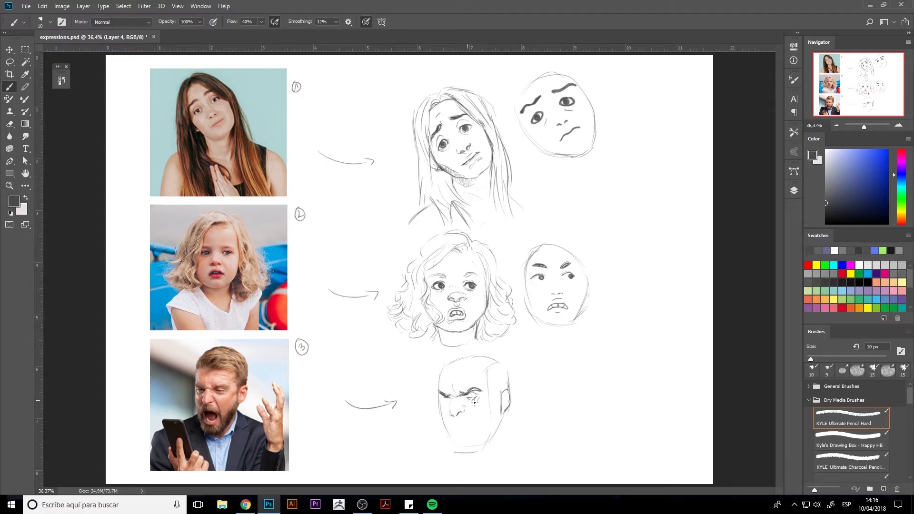
mouse_move(475, 403)
mouse_down()
mouse_move(482, 397)
mouse_move(475, 420)
mouse_up()
key(e)
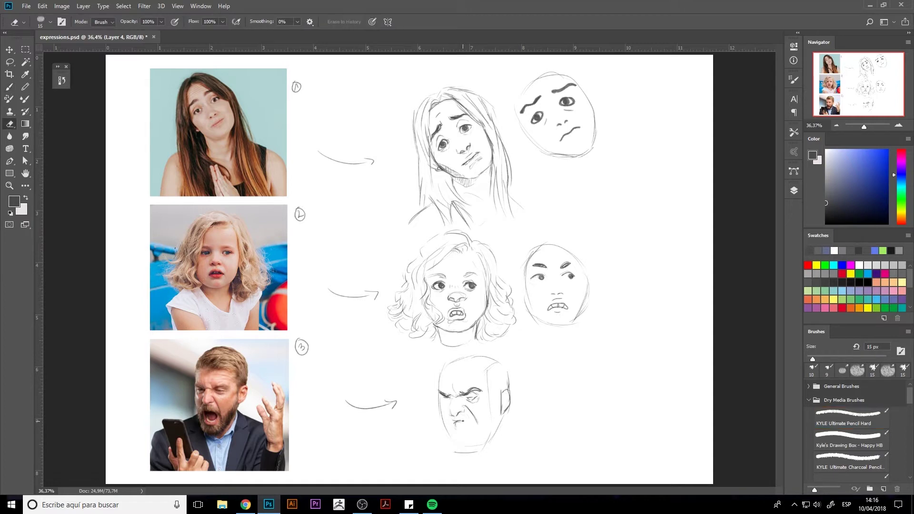
key(b)
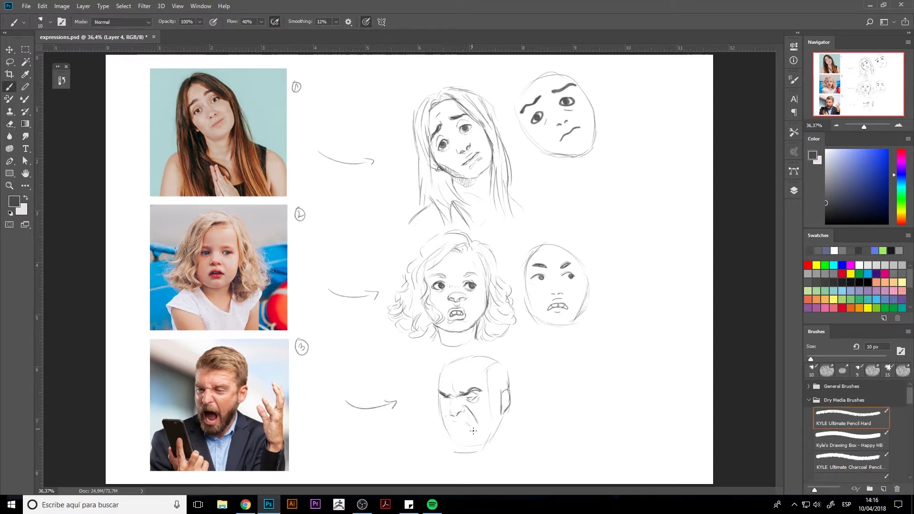
Step: Draw the man's wide-open shouting mouth and darken his head, jaw and face contours
mouse_move(474, 431)
mouse_down()
mouse_move(455, 439)
mouse_move(450, 427)
mouse_move(458, 435)
mouse_up()
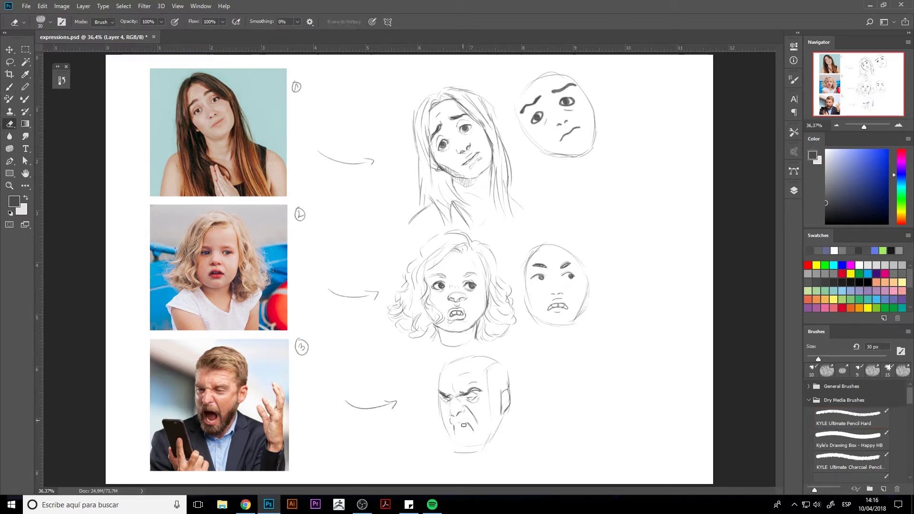
mouse_move(460, 431)
mouse_down()
mouse_move(456, 438)
mouse_move(473, 438)
mouse_move(466, 433)
mouse_move(462, 451)
mouse_move(488, 441)
mouse_move(494, 417)
mouse_up()
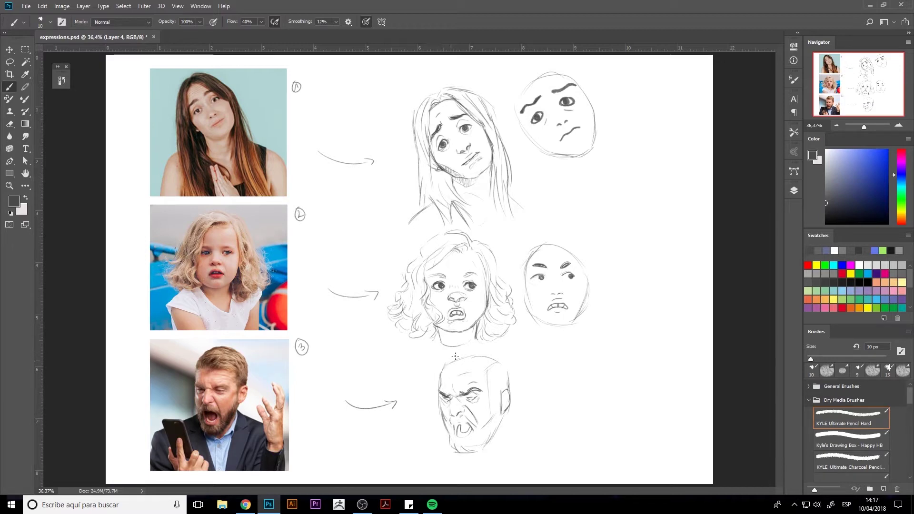
drag(455, 356, 496, 412)
mouse_move(464, 351)
mouse_down()
mouse_move(488, 346)
mouse_move(440, 366)
mouse_up()
drag(443, 404, 441, 413)
mouse_move(499, 394)
mouse_down()
mouse_move(500, 419)
mouse_move(499, 392)
mouse_up()
mouse_move(460, 425)
mouse_down()
mouse_move(451, 433)
mouse_move(460, 422)
mouse_move(468, 433)
mouse_up()
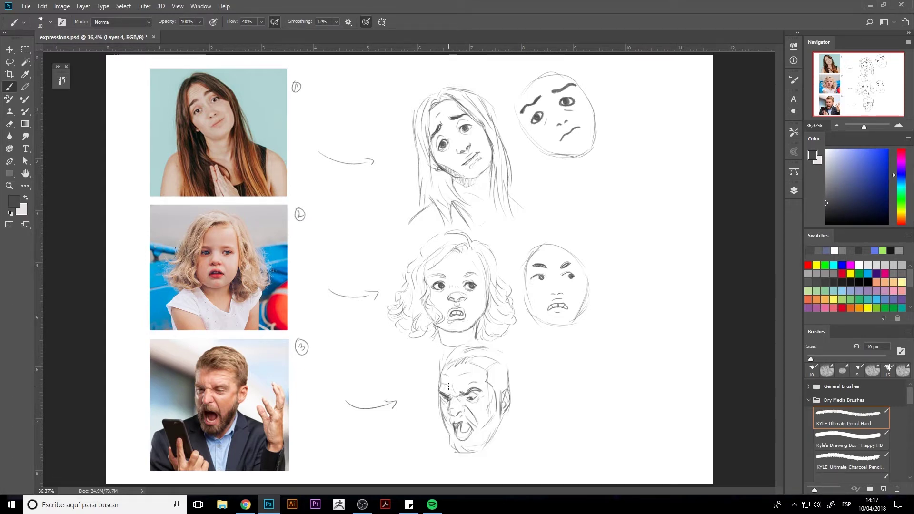
drag(440, 388, 440, 370)
drag(502, 425, 480, 450)
key(period)
Step: Draw angry brows on the small study, erase stray chin marks, and outline its oval head
key(comma)
mouse_move(565, 381)
mouse_down()
mouse_move(585, 370)
mouse_move(552, 381)
mouse_move(588, 385)
mouse_move(585, 392)
mouse_move(557, 393)
mouse_move(555, 376)
mouse_move(585, 357)
mouse_move(567, 406)
mouse_up()
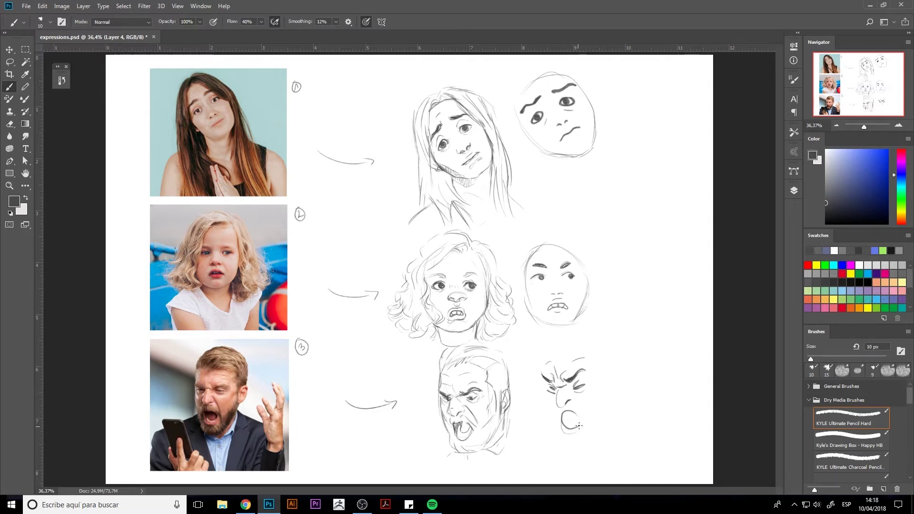
key(e)
mouse_move(581, 418)
mouse_down()
mouse_move(560, 428)
mouse_move(574, 406)
mouse_move(555, 422)
mouse_up()
key(b)
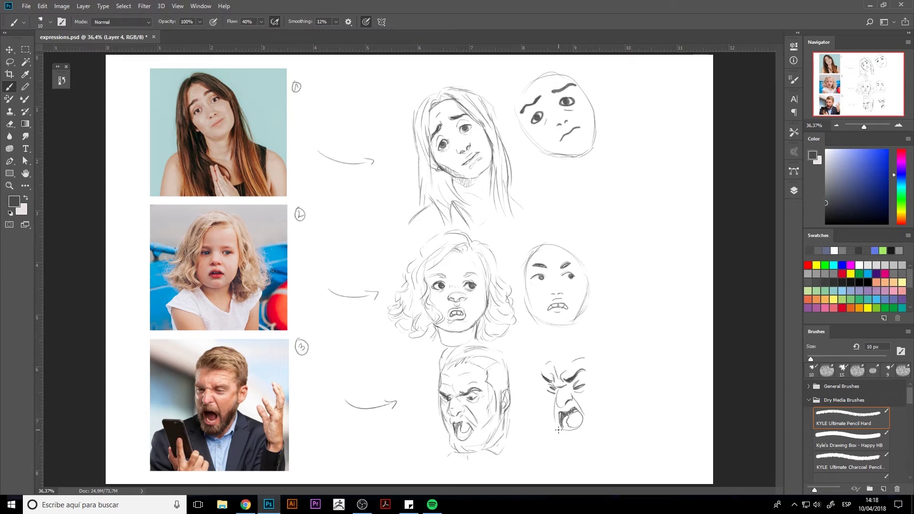
mouse_move(549, 352)
mouse_down()
mouse_move(538, 399)
mouse_move(569, 440)
mouse_move(601, 408)
mouse_up()
drag(598, 356, 576, 437)
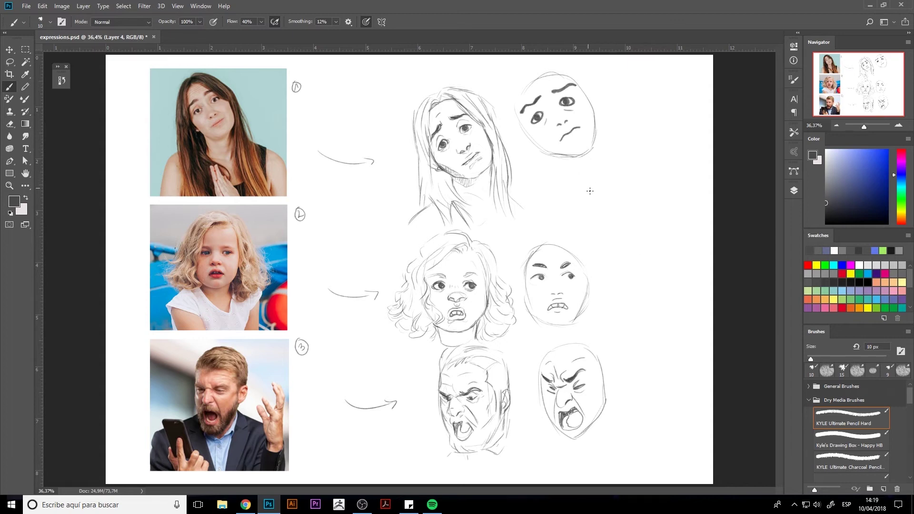
Step: Hand-letter EYES and NOSE as the first two checklist lines, redoing a misdrawn letter
drag(646, 219, 647, 232)
mouse_move(649, 219)
mouse_down()
mouse_move(652, 233)
mouse_move(662, 233)
mouse_up()
drag(670, 218, 666, 233)
key(ctrl+z)
drag(628, 252, 652, 247)
drag(660, 247, 668, 255)
drag(686, 245, 665, 271)
Step: Add MOUTH and EYEBROW. lines and draw a box around the checklist
drag(670, 270, 685, 276)
drag(634, 299, 666, 299)
drag(667, 292, 680, 298)
mouse_move(680, 289)
mouse_down()
mouse_move(688, 299)
mouse_move(702, 294)
mouse_up()
click(706, 291)
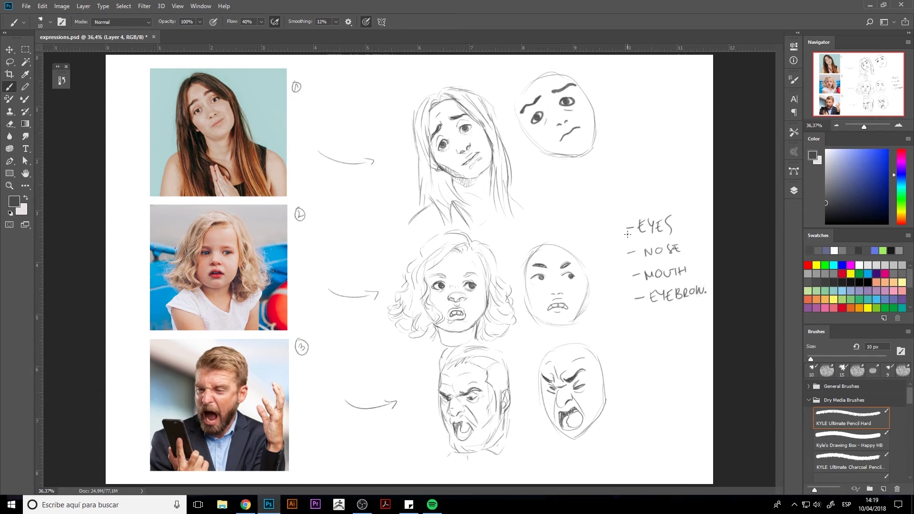
mouse_move(614, 219)
mouse_down()
mouse_move(627, 318)
mouse_move(712, 316)
mouse_move(713, 210)
mouse_up()
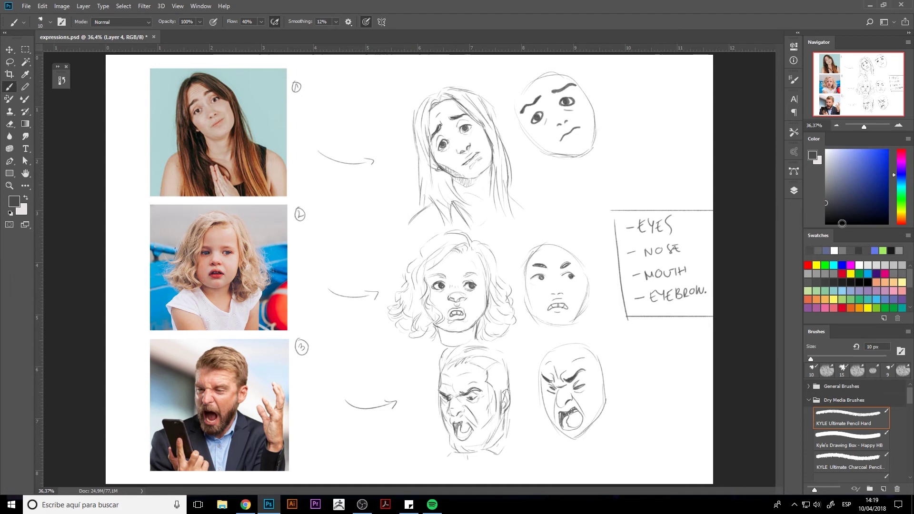
click(807, 265)
Step: Mark the woman's eyes, nose and mouth in red on her photo
drag(261, 109, 272, 101)
key(ctrl+z)
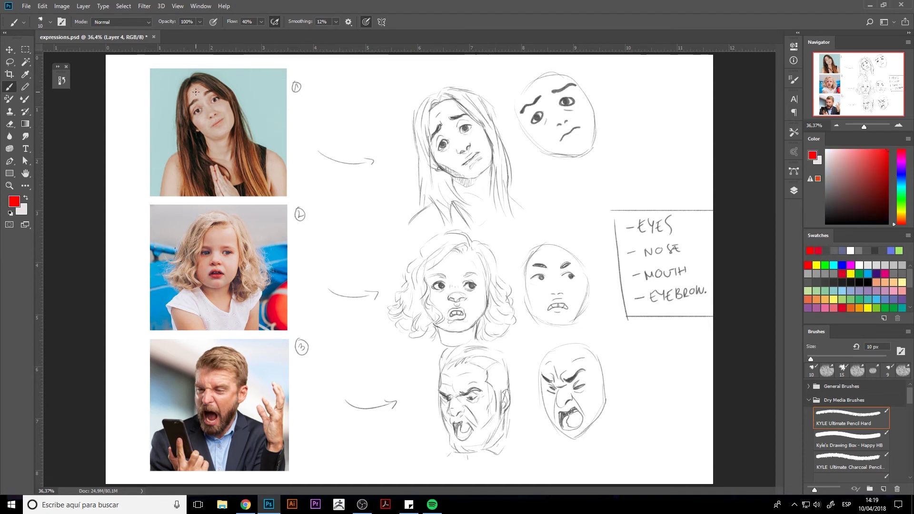
mouse_move(216, 123)
mouse_down()
mouse_move(223, 114)
mouse_move(185, 120)
mouse_up()
Step: Draw a red arrow to a guide head with feature ellipses, smile and ears
drag(263, 110, 312, 111)
drag(369, 77, 355, 76)
mouse_move(334, 87)
mouse_down()
mouse_move(375, 85)
mouse_move(343, 101)
mouse_move(371, 103)
mouse_move(373, 117)
mouse_up()
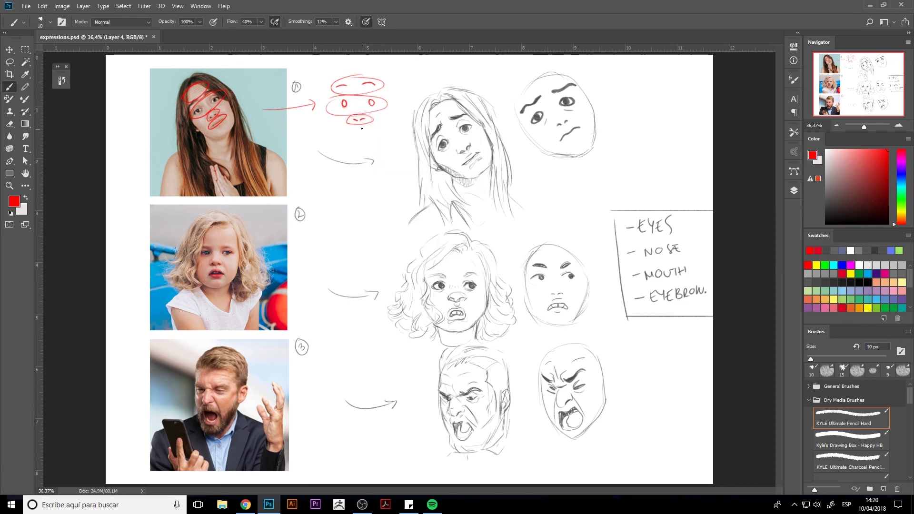
mouse_move(361, 128)
mouse_down()
mouse_move(351, 135)
mouse_move(370, 137)
mouse_up()
mouse_move(355, 61)
mouse_down()
mouse_move(339, 69)
mouse_move(330, 119)
mouse_move(348, 147)
mouse_move(391, 95)
mouse_move(349, 64)
mouse_up()
drag(329, 100, 332, 121)
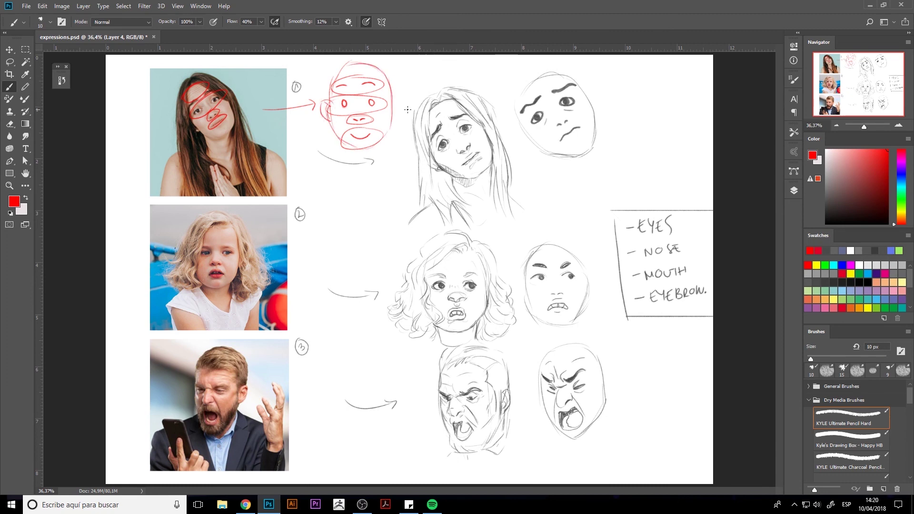
drag(390, 99, 396, 118)
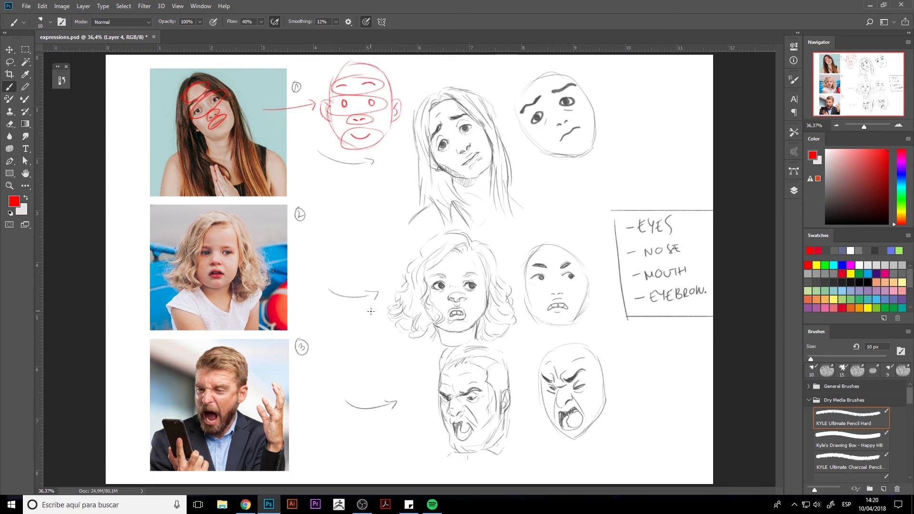